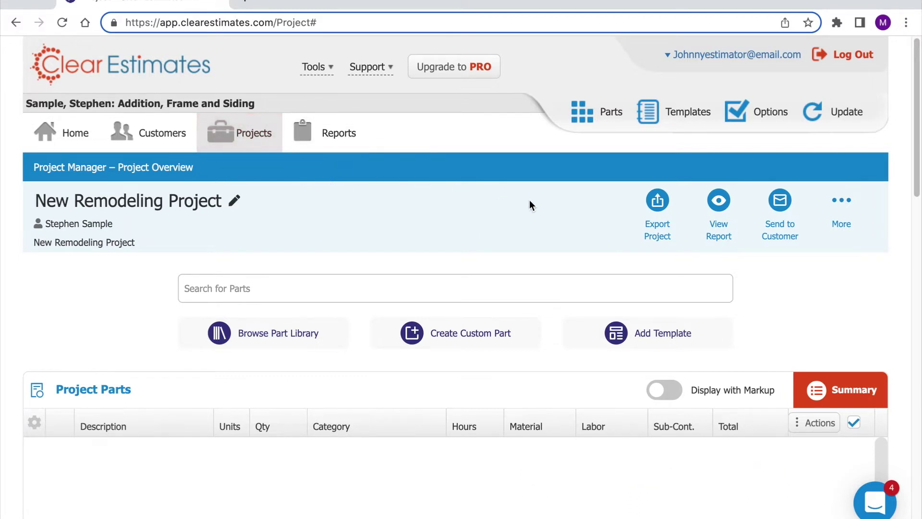
- Scroll down the New Remodeling Project overview to reach the part search box
scroll(533, 206, down, 2)
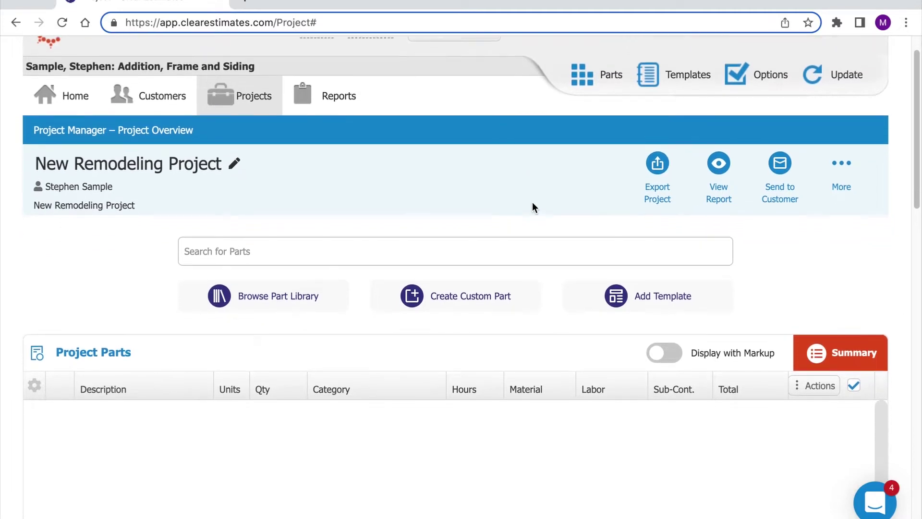
scroll(534, 207, down, 1)
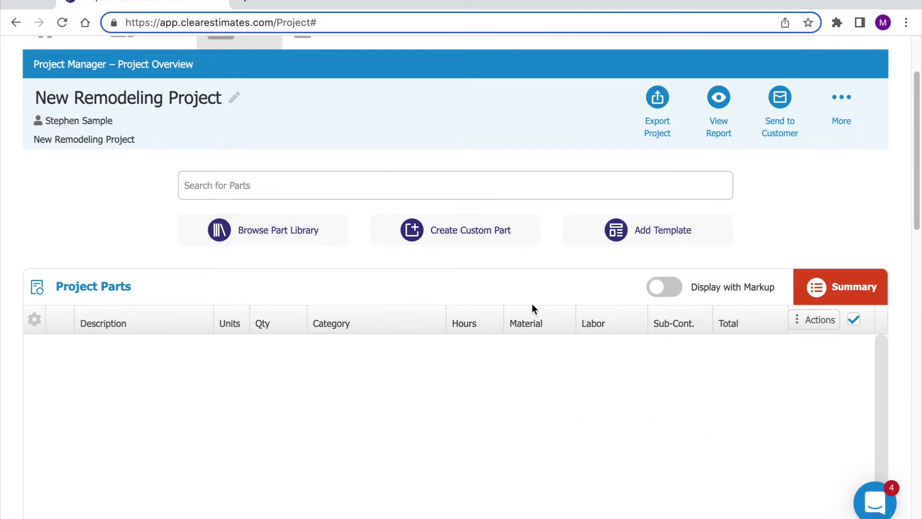
- Search the part library for 'drywall' and scroll through the matching parts across all categories
click(343, 185)
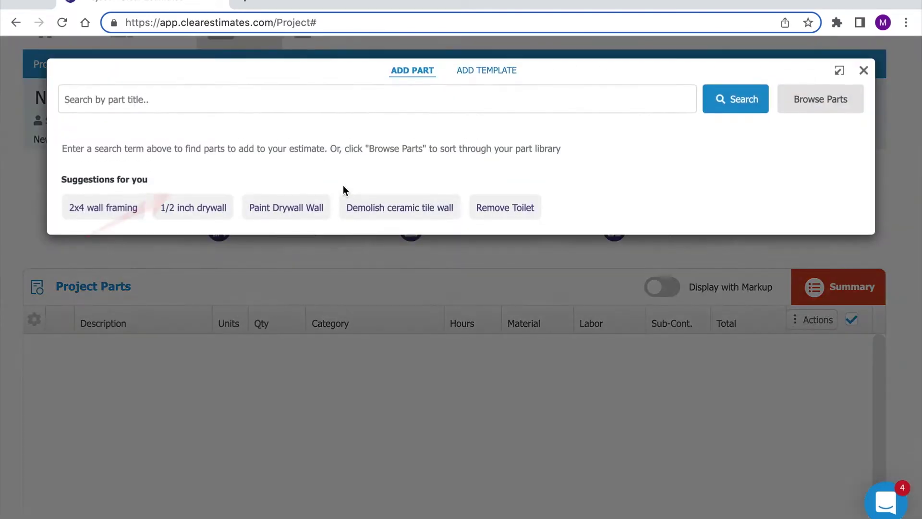
text(drywall)
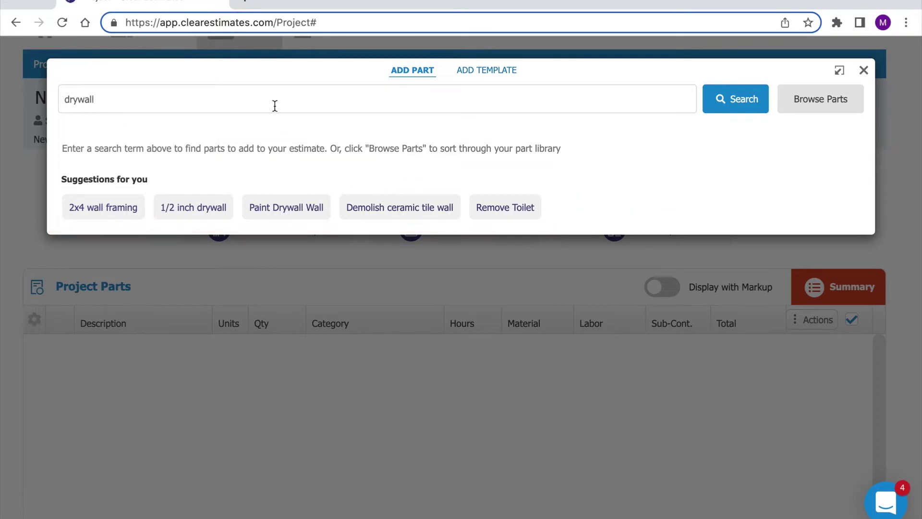
key(Return)
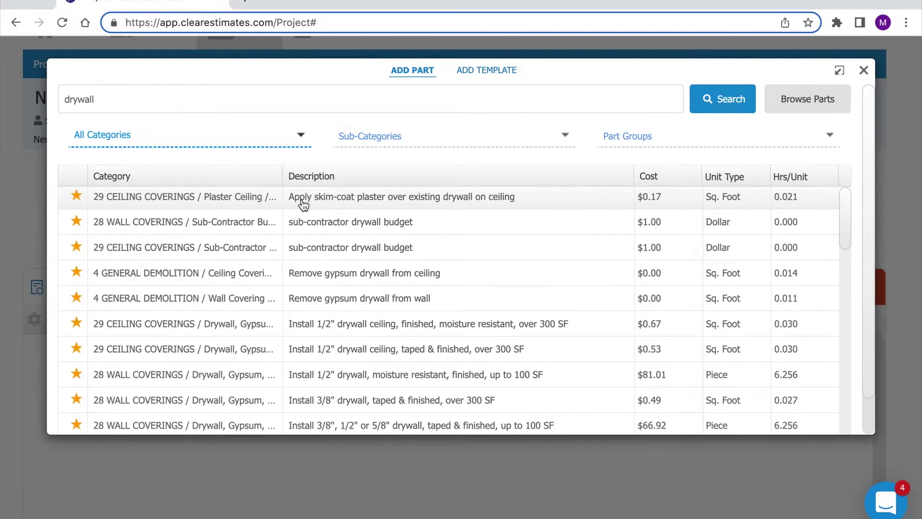
scroll(304, 205, down, 1)
scroll(340, 273, down, 6)
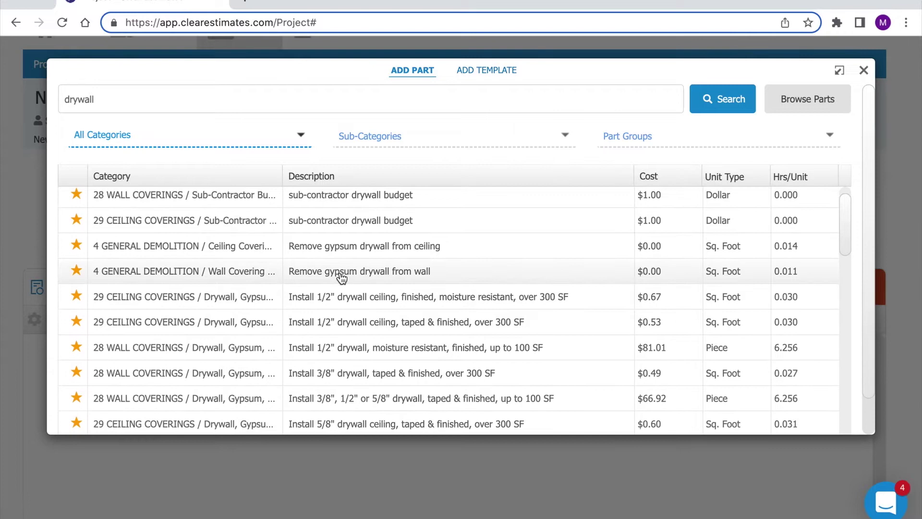
scroll(341, 278, down, 5)
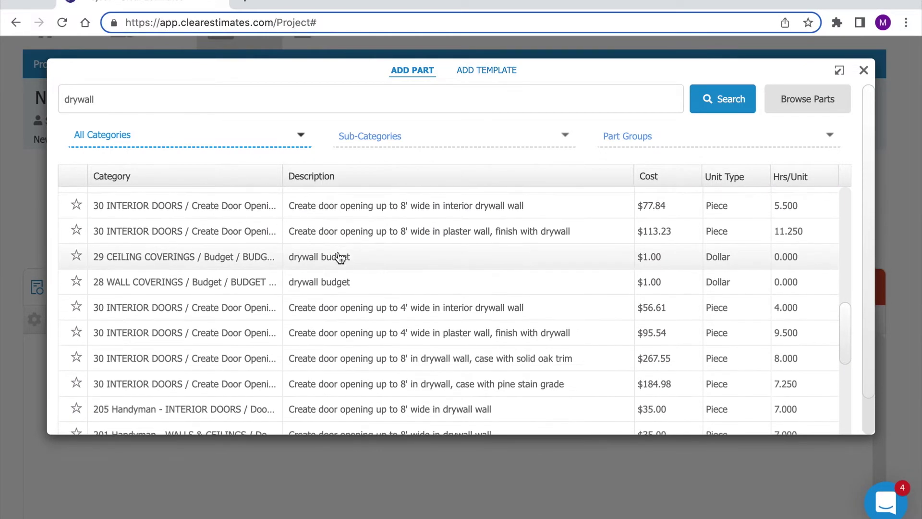
scroll(340, 258, down, 1)
scroll(339, 258, up, 10)
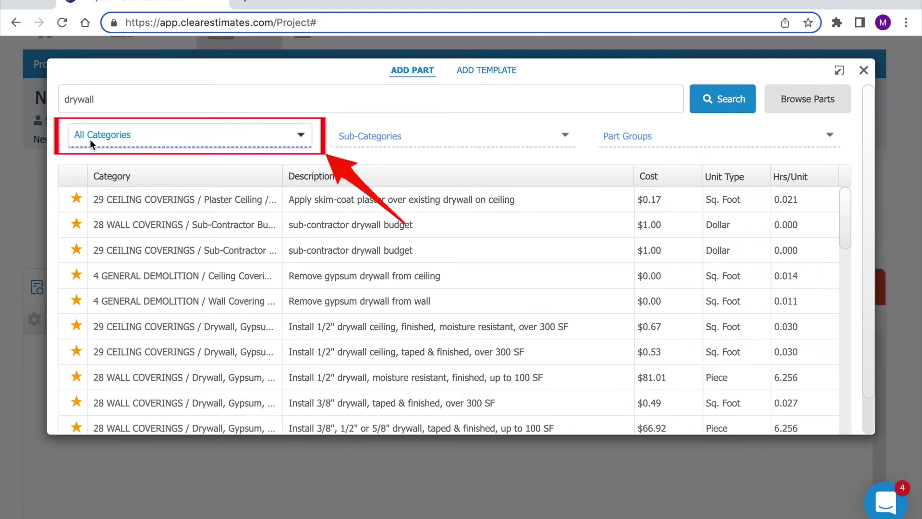
- Filter the drywall results to 28 WALL COVERINGS, then switch the category to 29 CEILING COVERINGS
click(301, 135)
drag(366, 162, 362, 232)
click(178, 264)
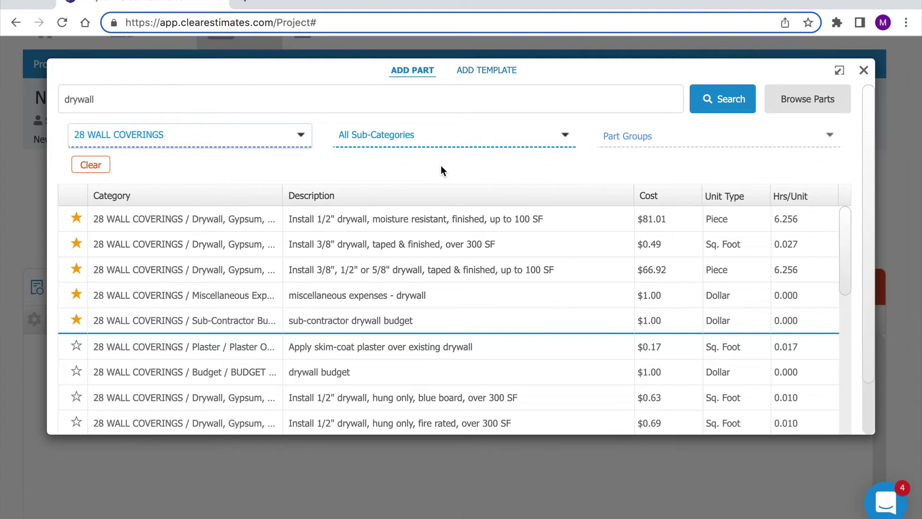
click(305, 138)
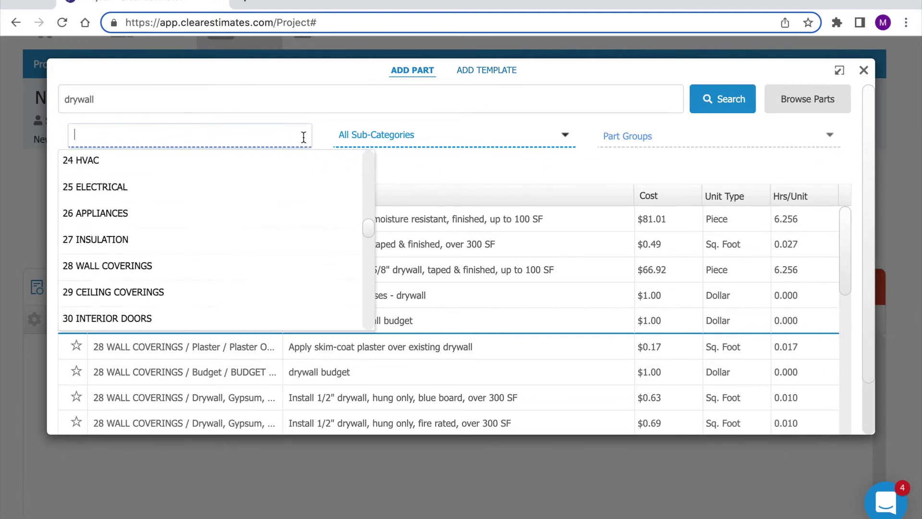
click(105, 303)
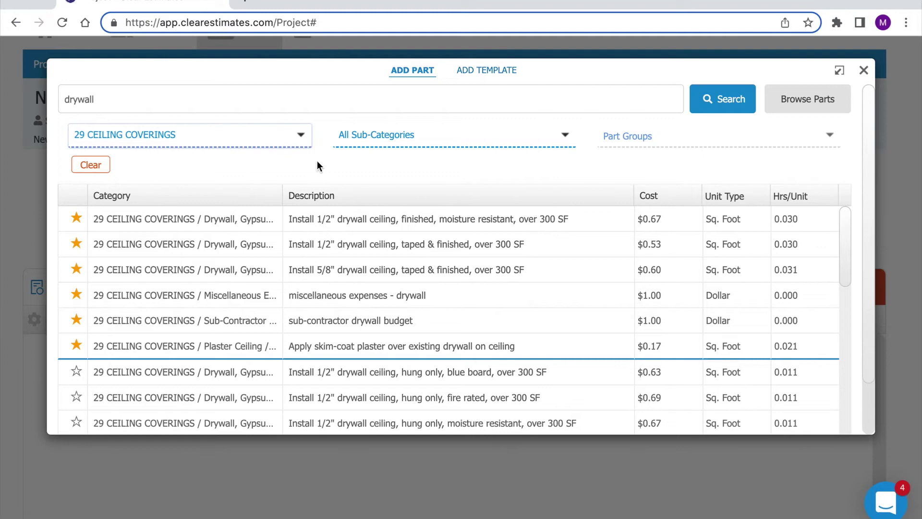
- Narrow the drywall results to 28 WALL COVERINGS › Drywall, Gypsum, Sheet Rock › Drywall, Standard
click(201, 133)
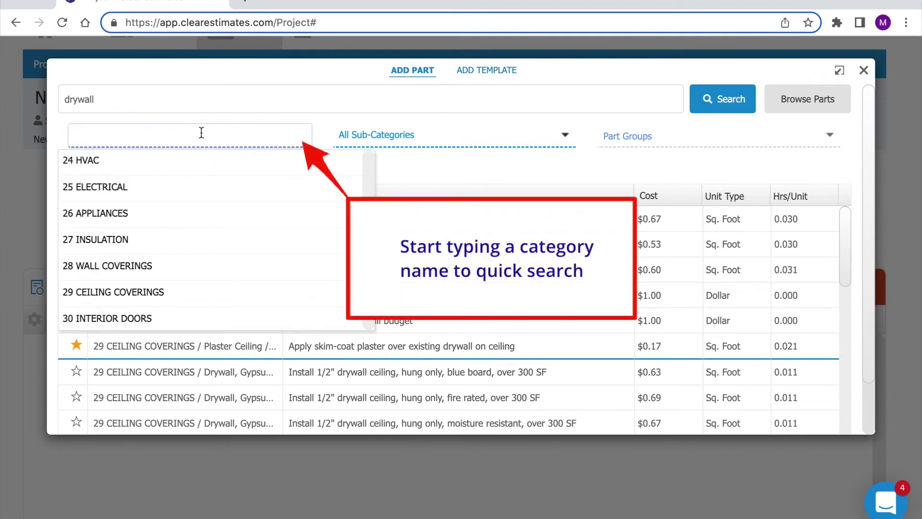
text(Wall)
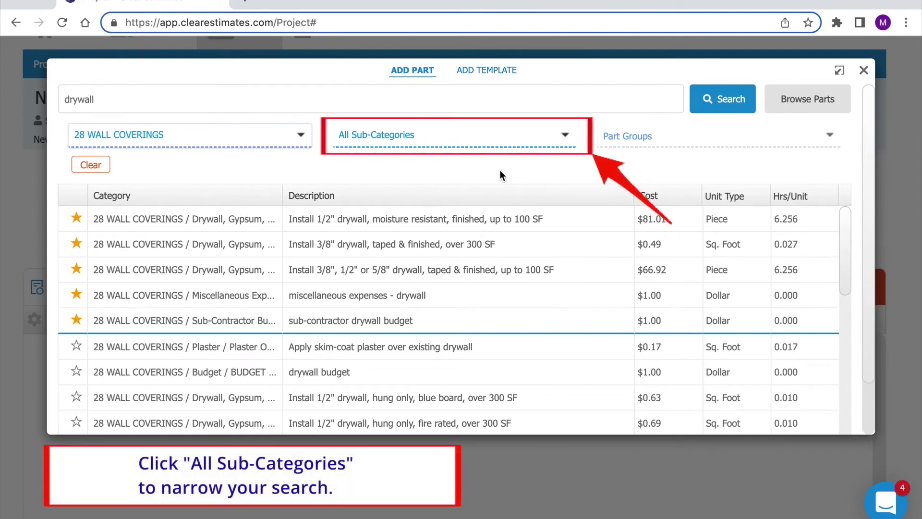
click(484, 137)
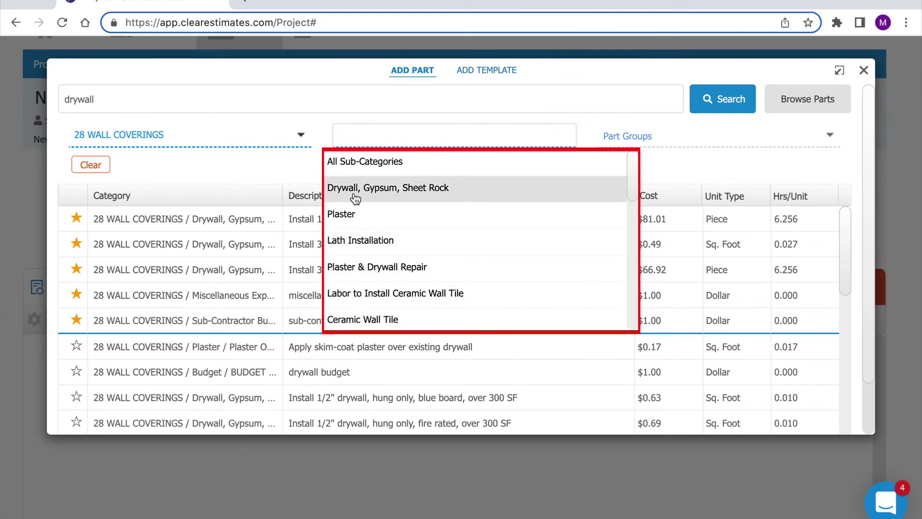
click(377, 194)
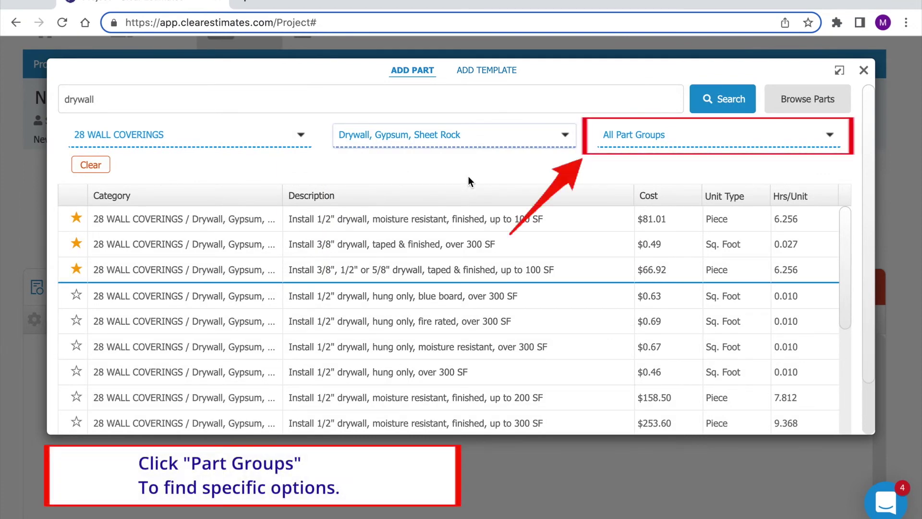
click(643, 138)
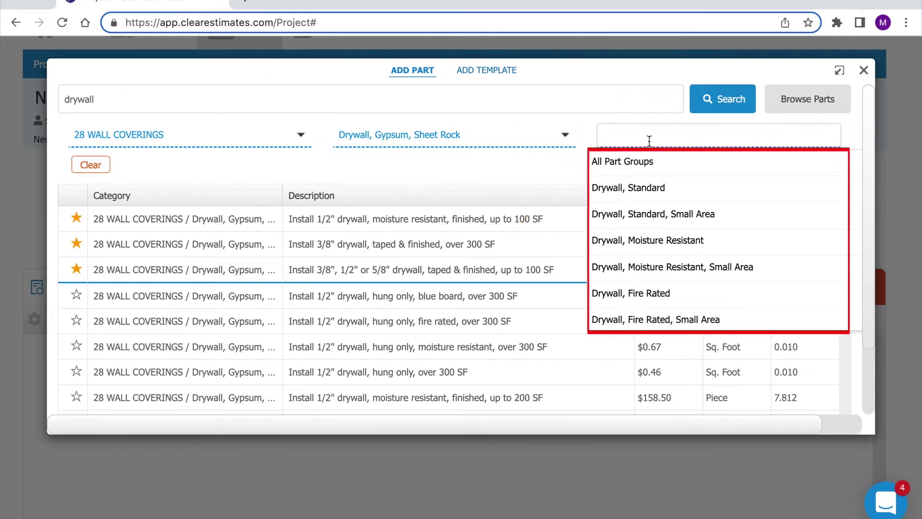
click(639, 188)
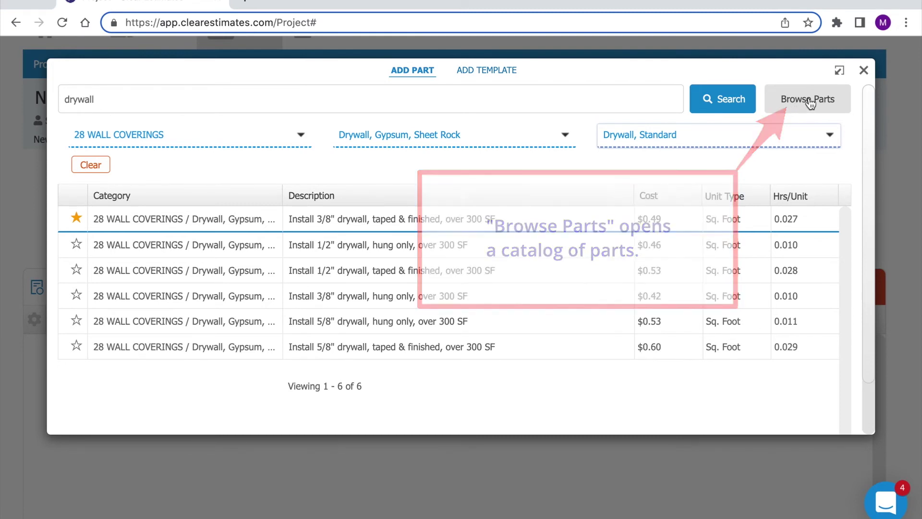
- Close the drywall search and browse the unfiltered part library's category list
click(863, 70)
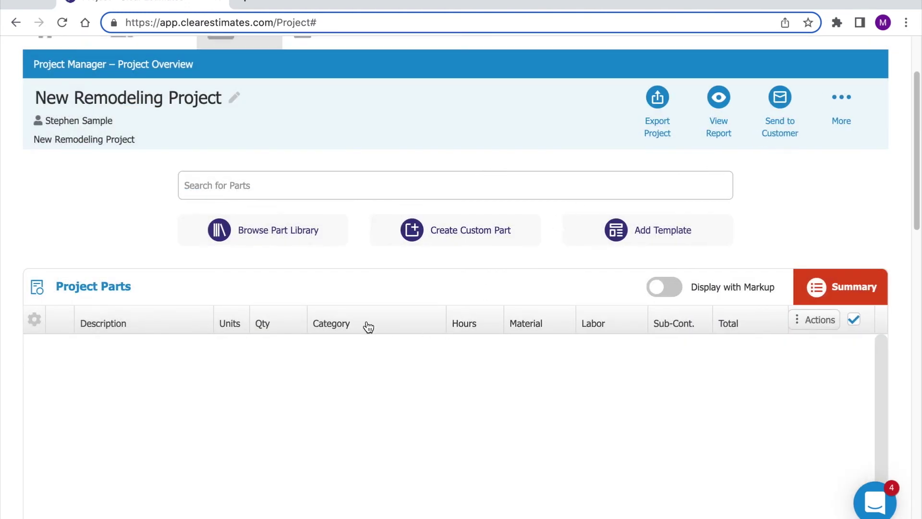
click(318, 238)
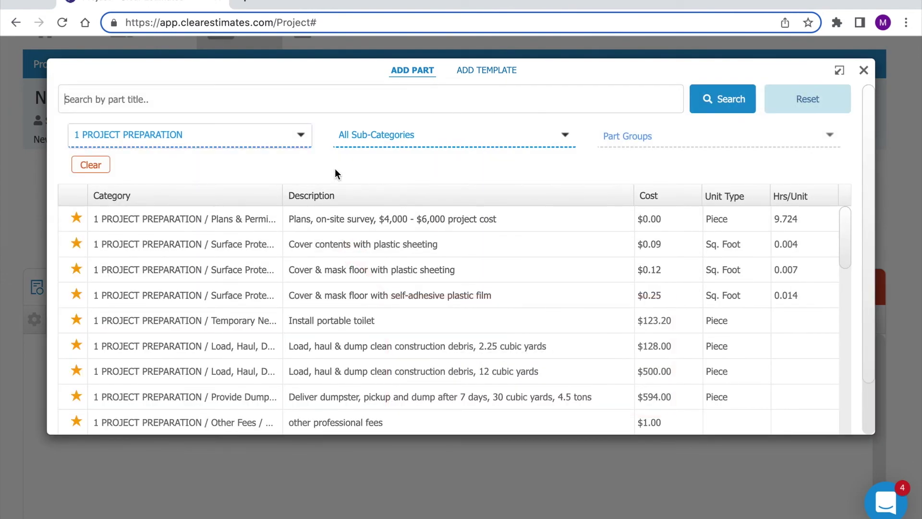
click(298, 139)
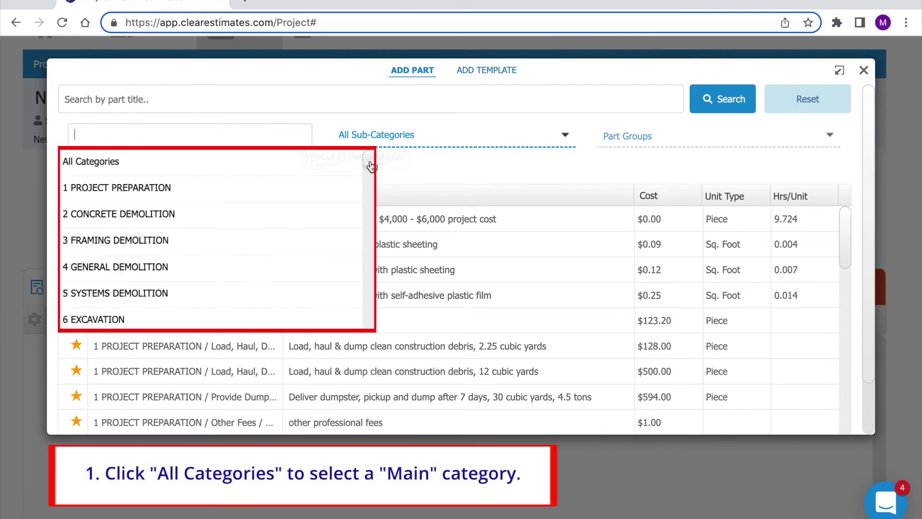
mouse_move(369, 163)
mouse_down()
mouse_move(369, 289)
mouse_move(379, 188)
mouse_up()
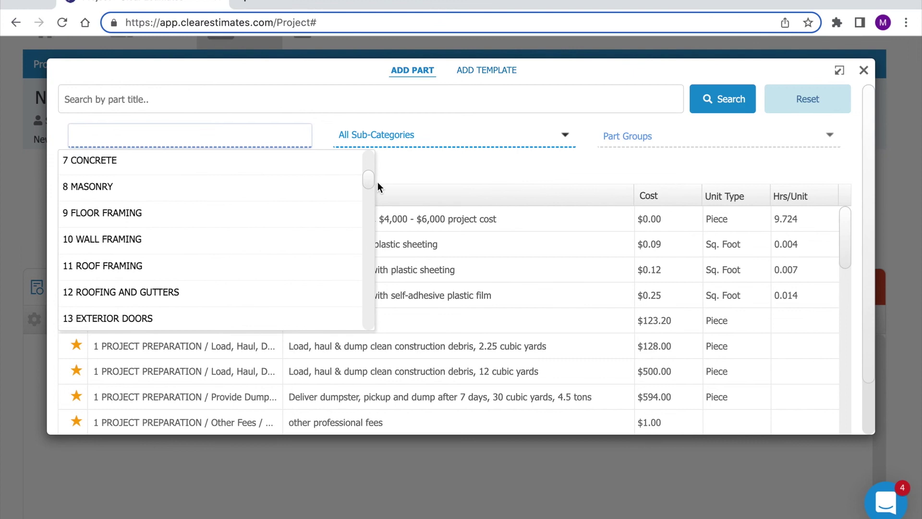
- Filter the catalog to 10 WALL FRAMING › Wood Wall Framing › Wood Wall Framing, 2" X 4", and review the parts
click(102, 240)
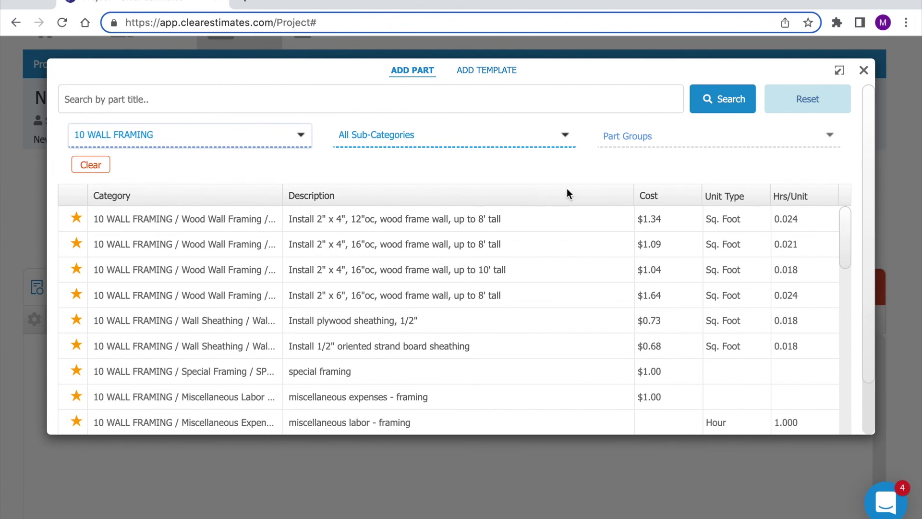
click(567, 137)
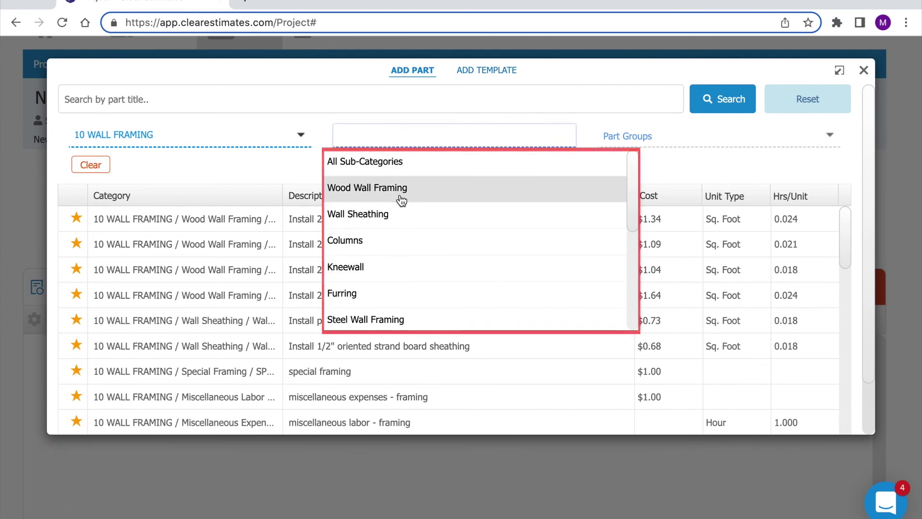
click(371, 190)
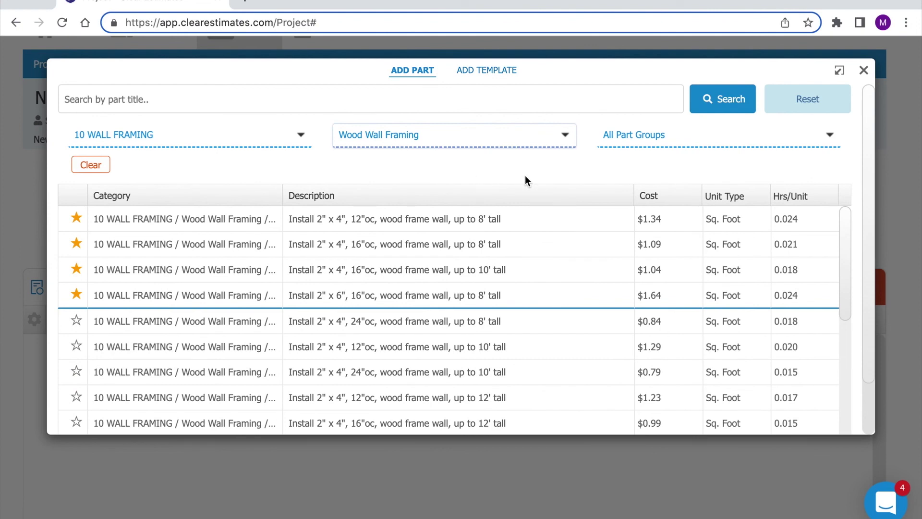
click(693, 142)
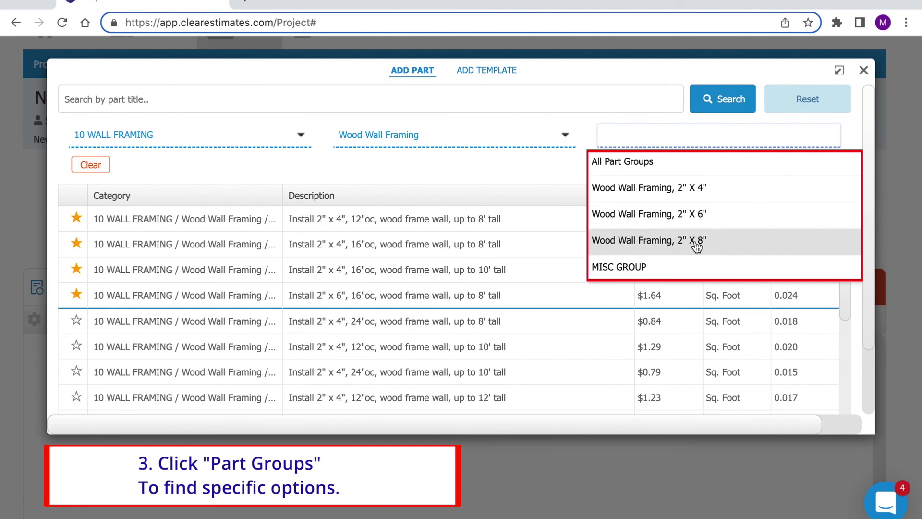
click(692, 189)
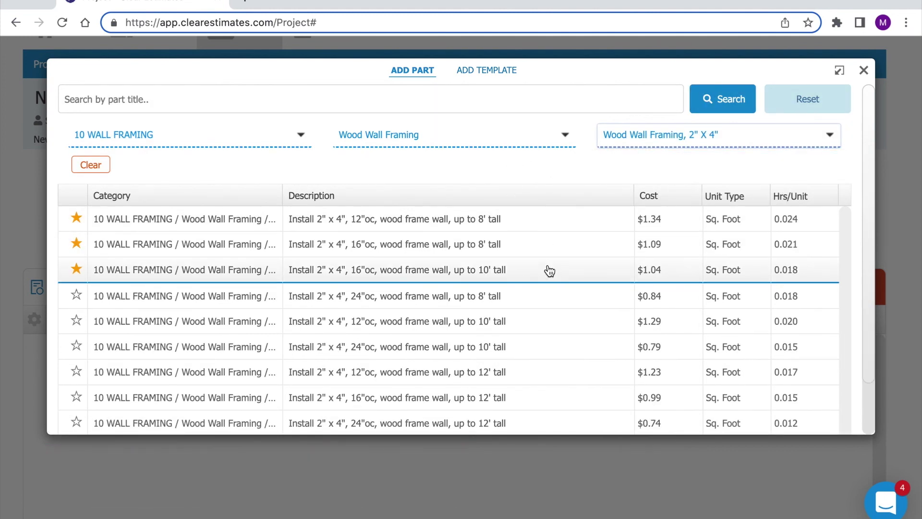
scroll(548, 270, down, 1)
scroll(549, 271, down, 1)
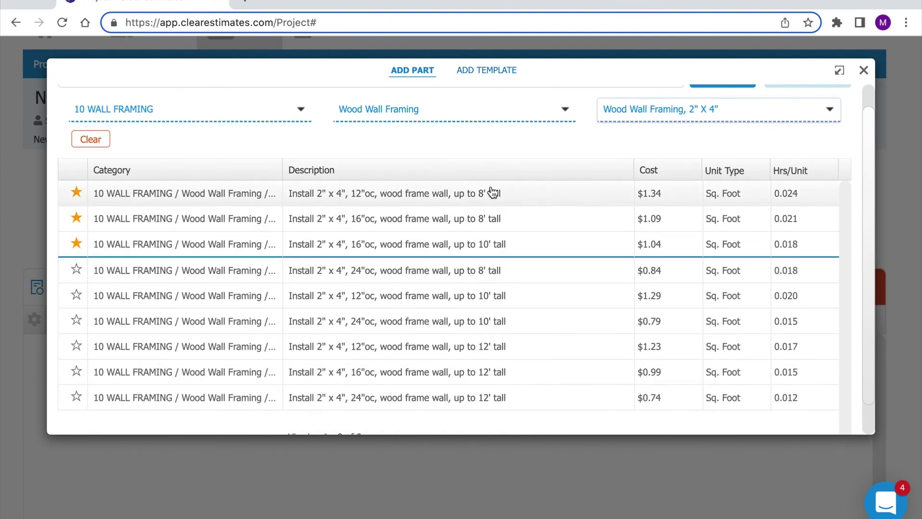
scroll(510, 163, up, 1)
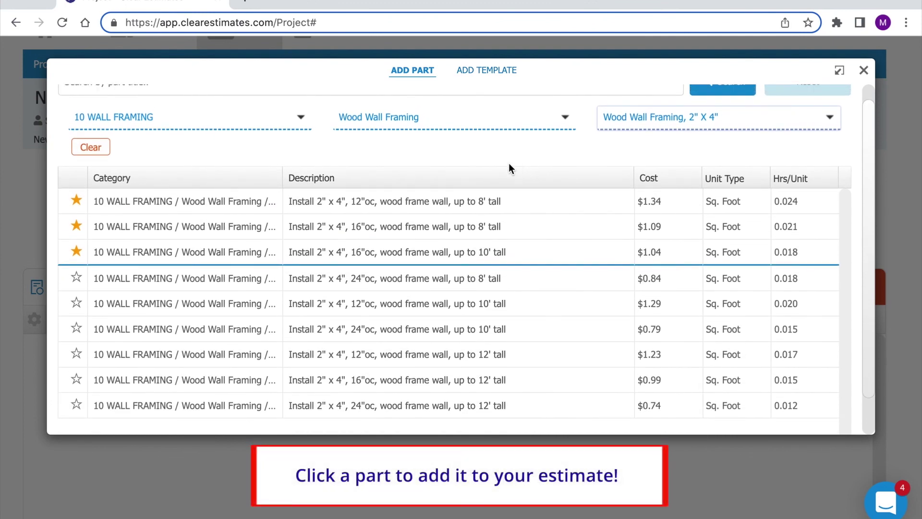